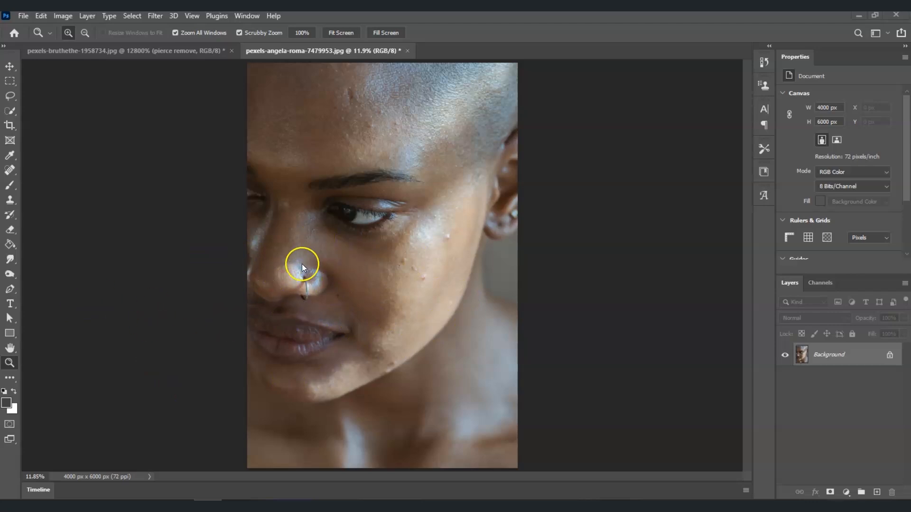
# Step: Zoom in to examine the skin texture around the eye and nose, then fit the image back to the screen
pyautogui.click(376, 234)
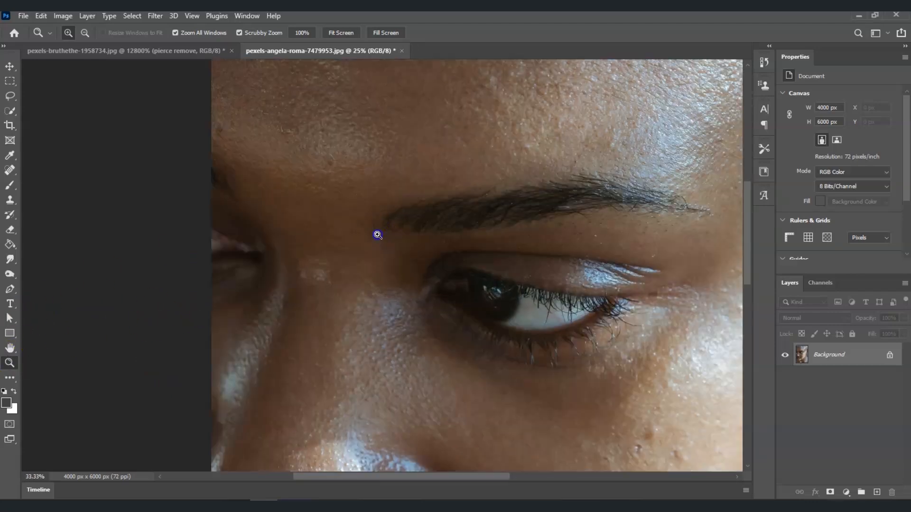
pyautogui.click(394, 209)
pyautogui.moveTo(746, 209); pyautogui.dragTo(747, 245)
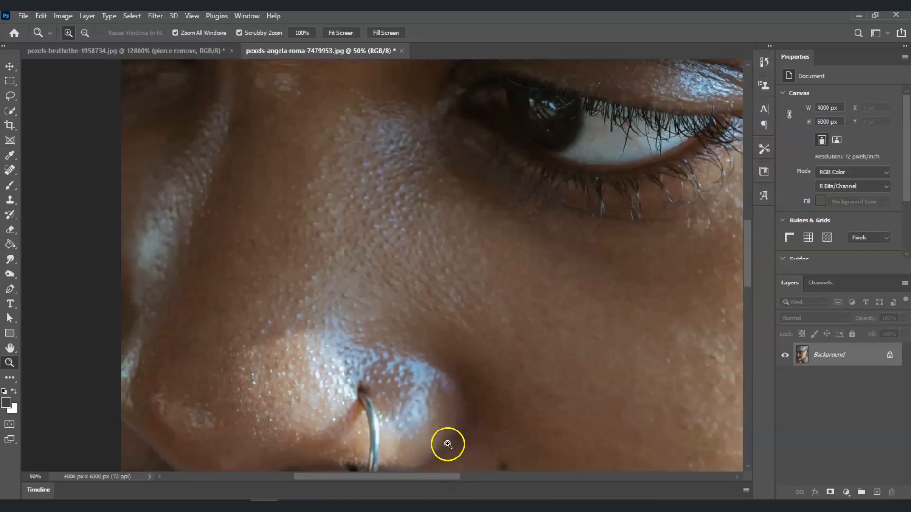
pyautogui.click(338, 32)
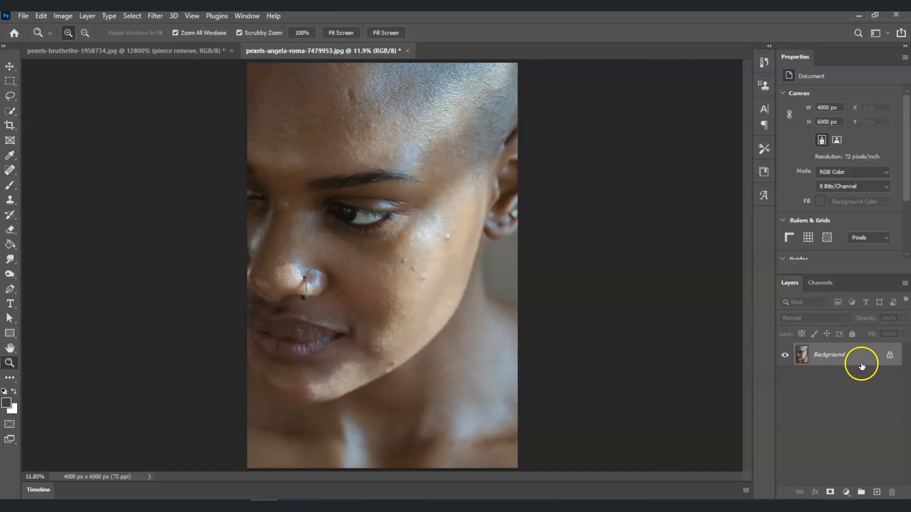
# Step: Duplicate the Background layer as a new layer named minimal pores
pyautogui.rightClick(847, 357)
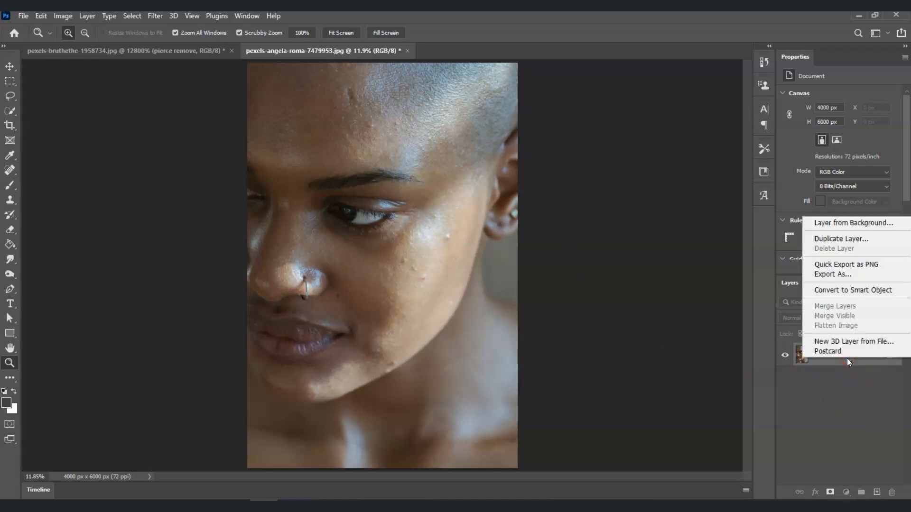
pyautogui.click(850, 240)
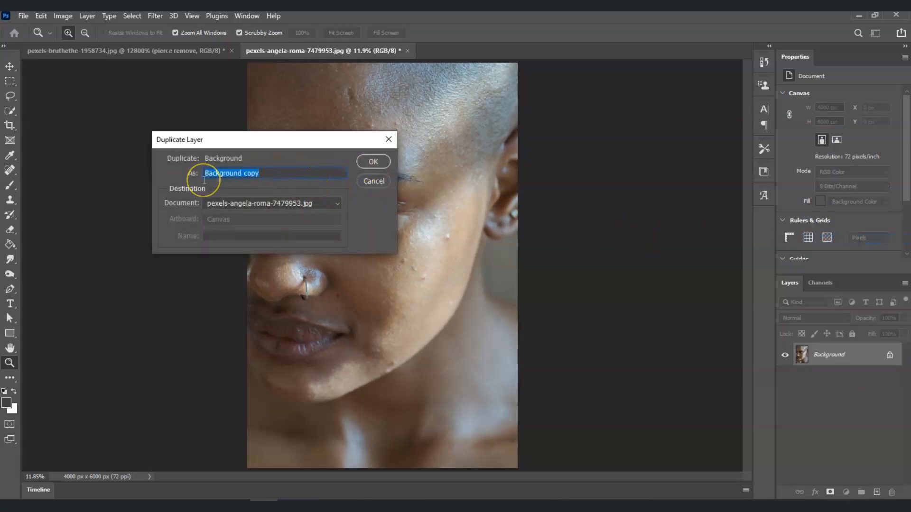
pyautogui.write('minimal pores')
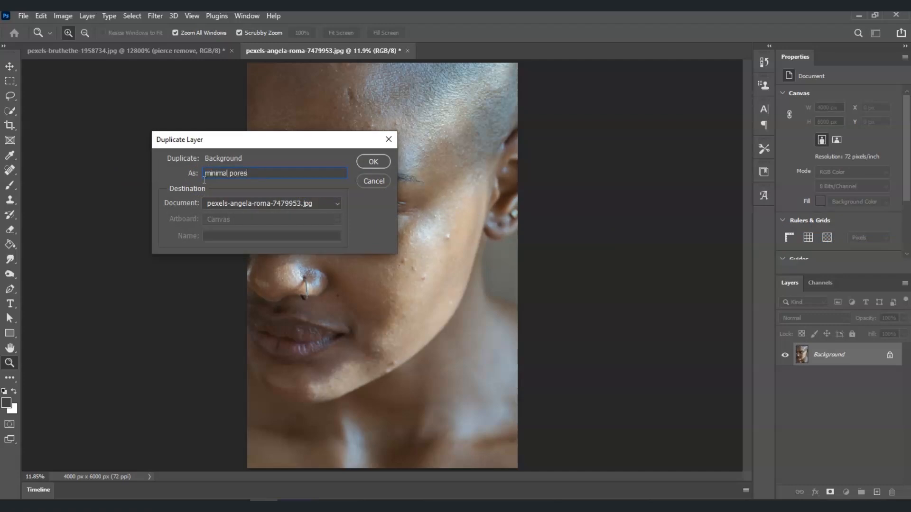
pyautogui.click(337, 168)
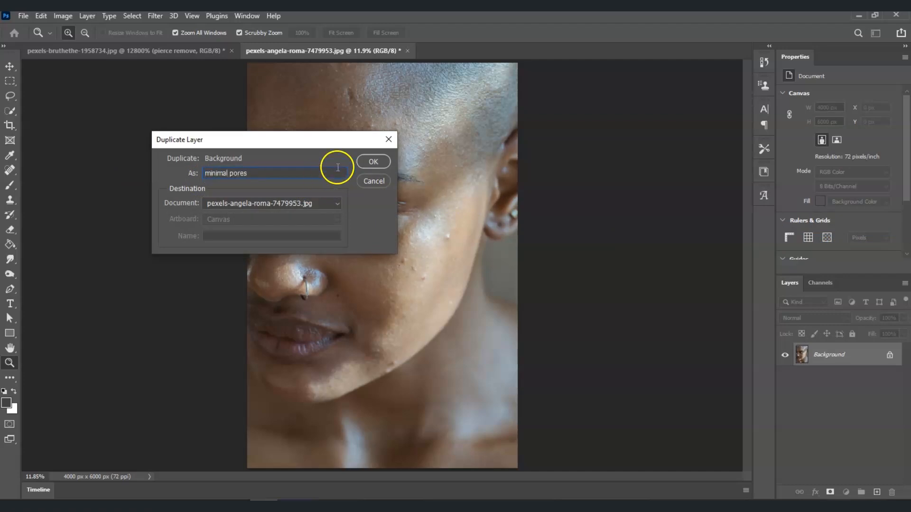
pyautogui.click(372, 162)
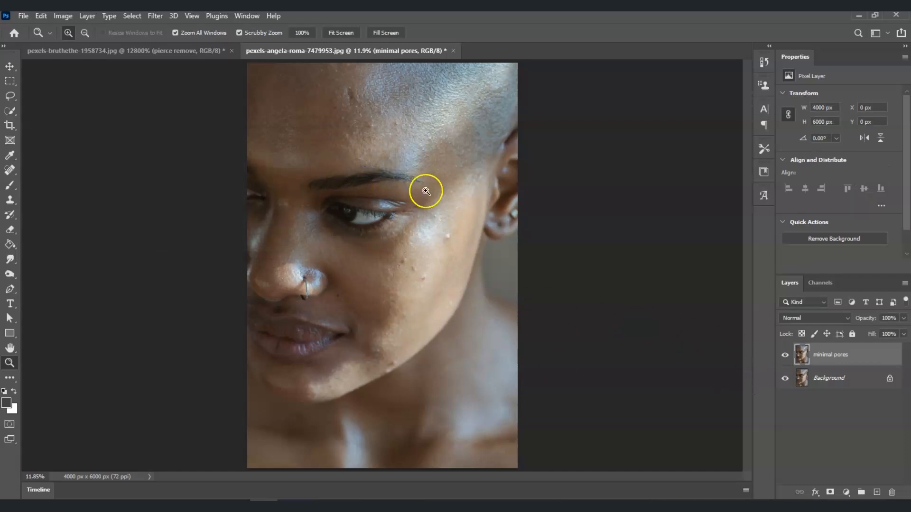
# Step: Invert the minimal pores layer and set its blend mode to Vivid Light
pyautogui.click(830, 362)
pyautogui.hotkey('ctrl', 'i')
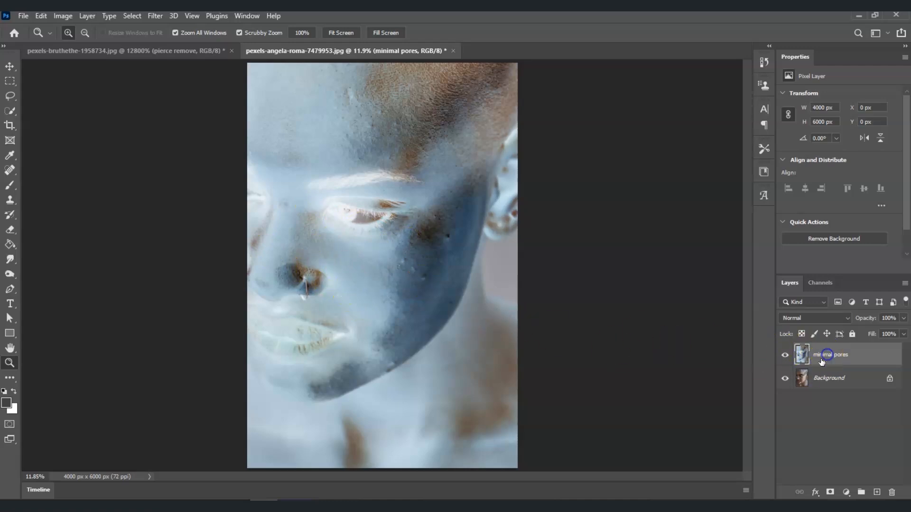
pyautogui.click(839, 318)
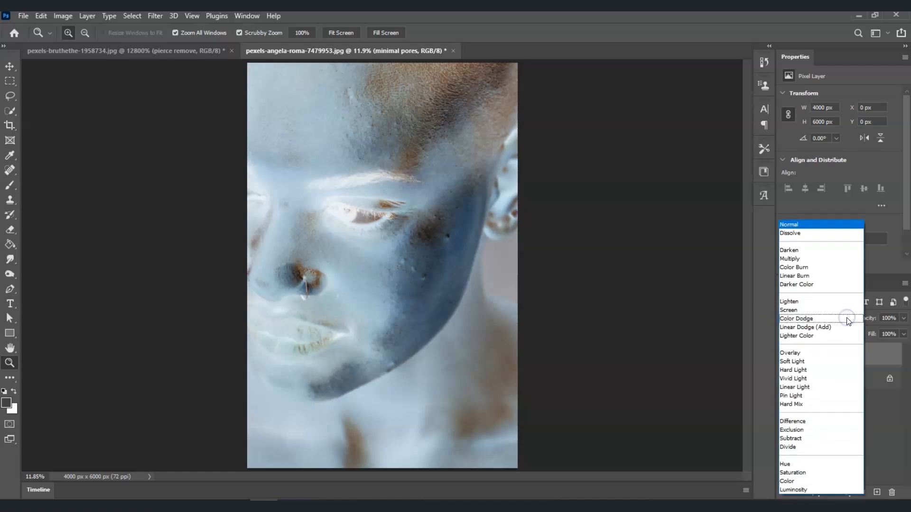
pyautogui.click(829, 378)
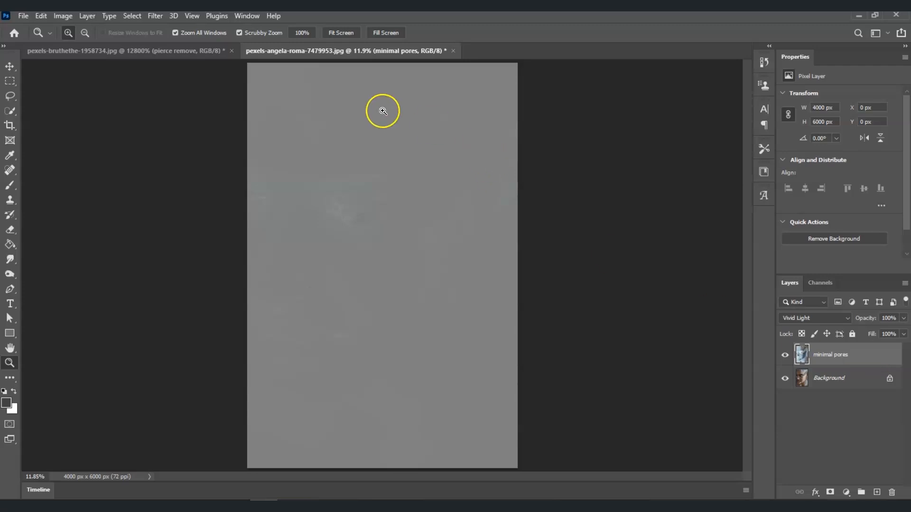
# Step: Apply a High Pass filter with a 20 pixel radius to the minimal pores layer
pyautogui.click(149, 18)
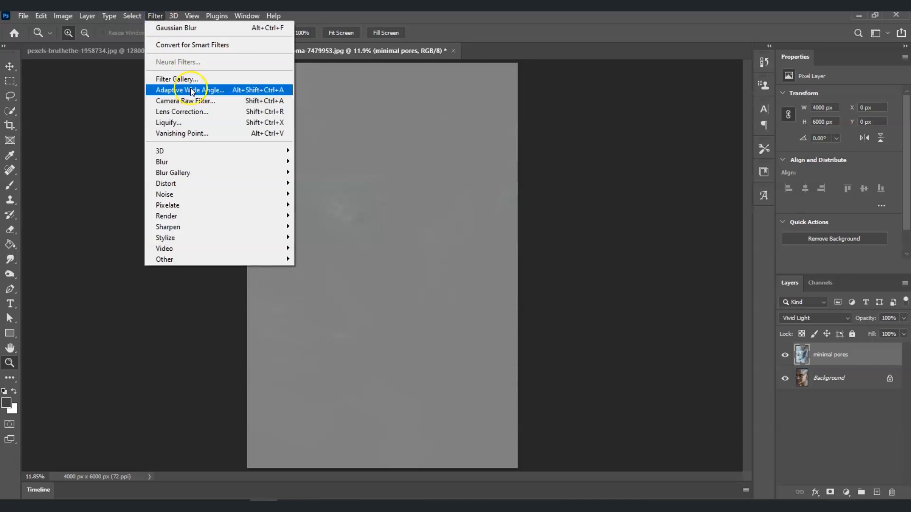
pyautogui.click(238, 260)
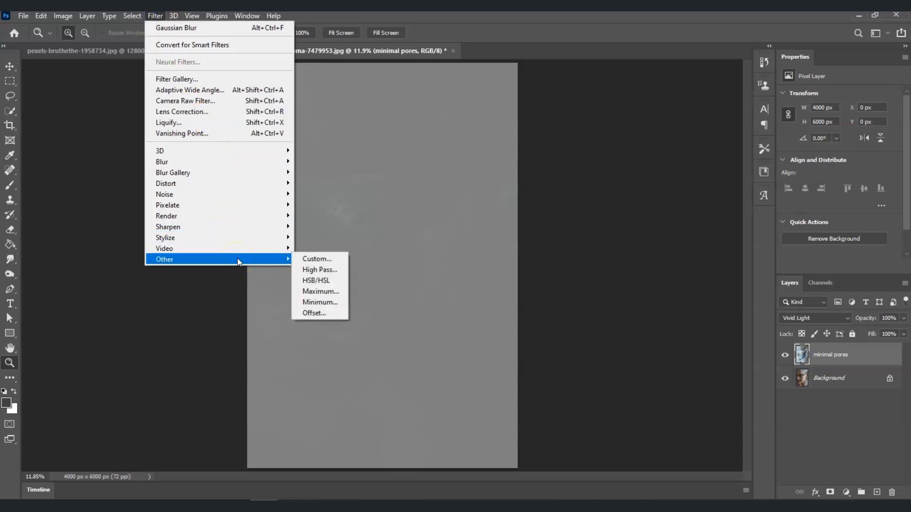
pyautogui.click(329, 269)
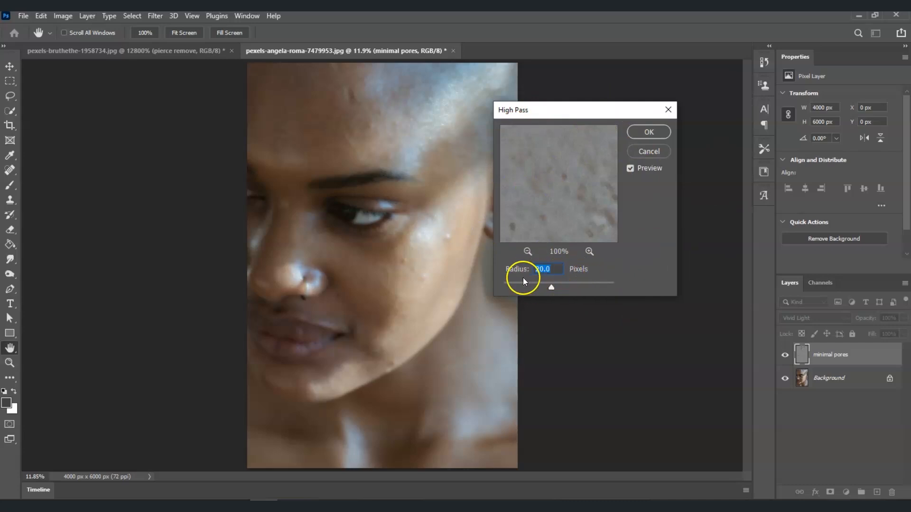
pyautogui.click(642, 138)
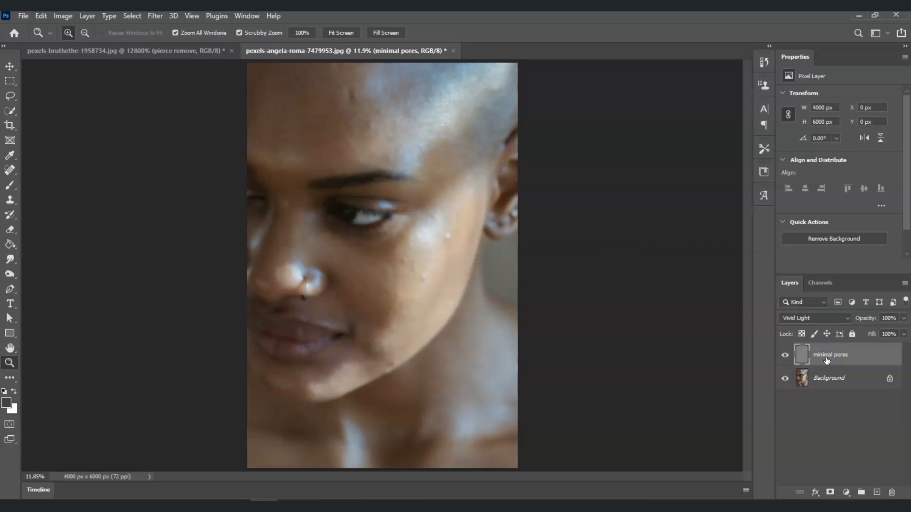
# Step: Apply a Gaussian Blur with a 2.0 pixel radius to the minimal pores layer
pyautogui.click(157, 16)
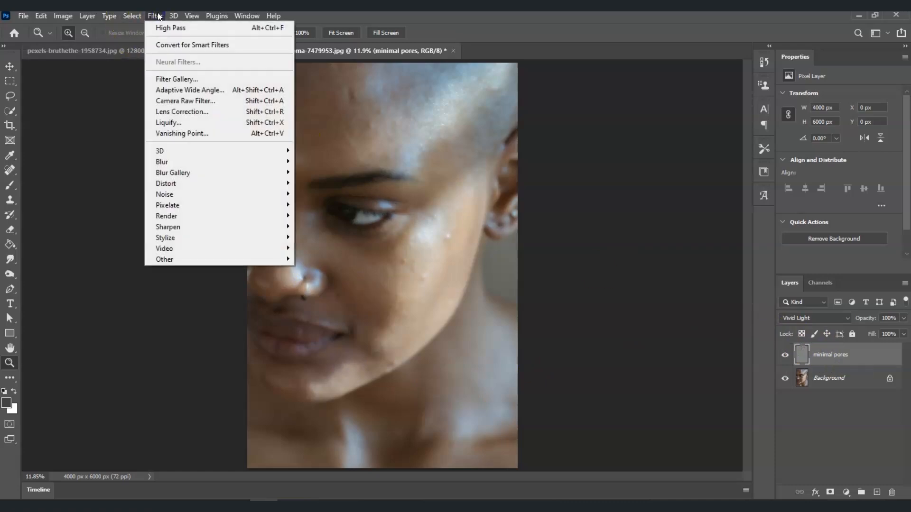
pyautogui.moveTo(242, 160)
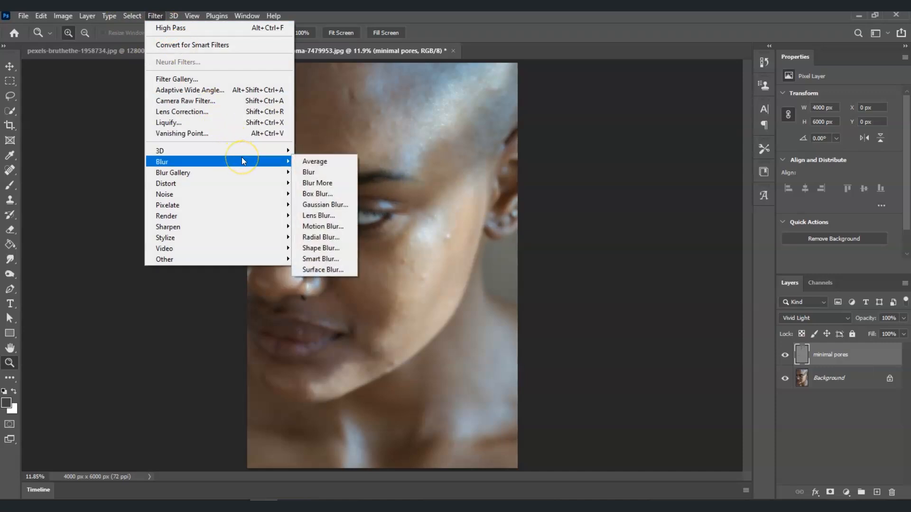
pyautogui.click(335, 209)
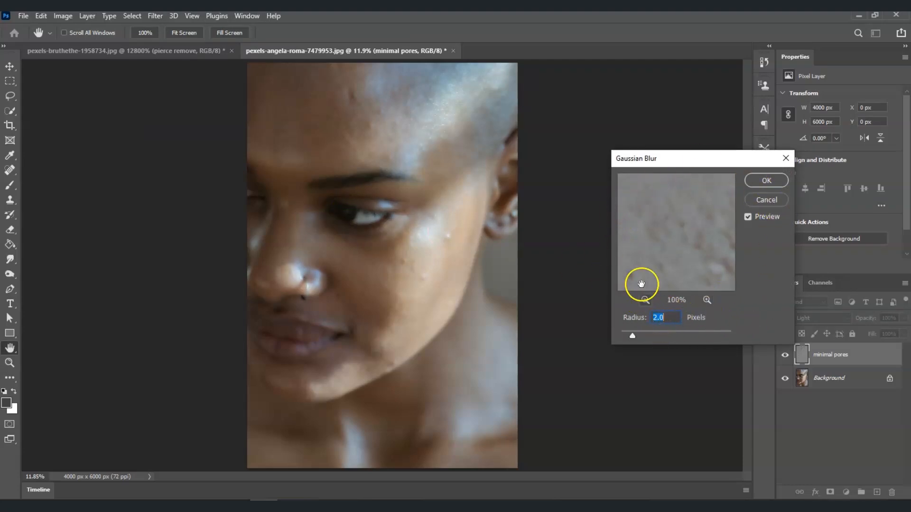
pyautogui.click(764, 181)
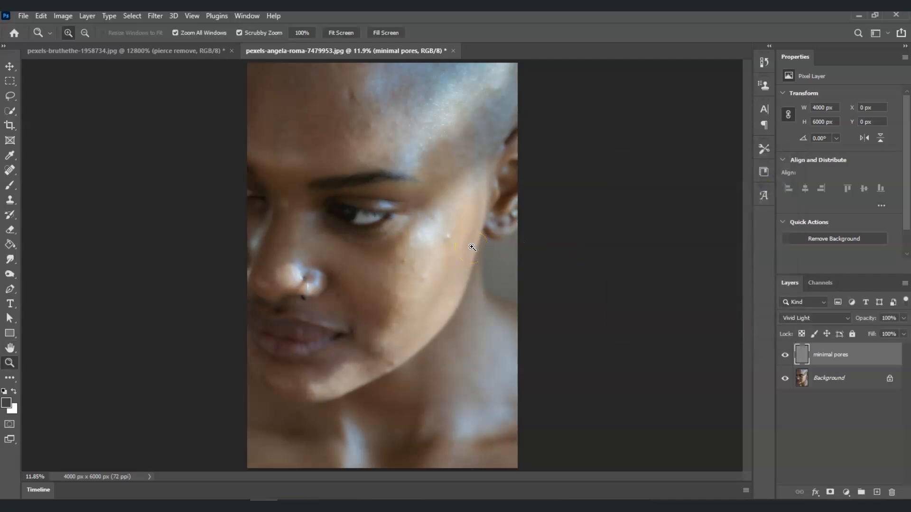
# Step: Add a black, hide-all layer mask to the minimal pores layer and select the mask
pyautogui.click(844, 354)
pyautogui.click(837, 350)
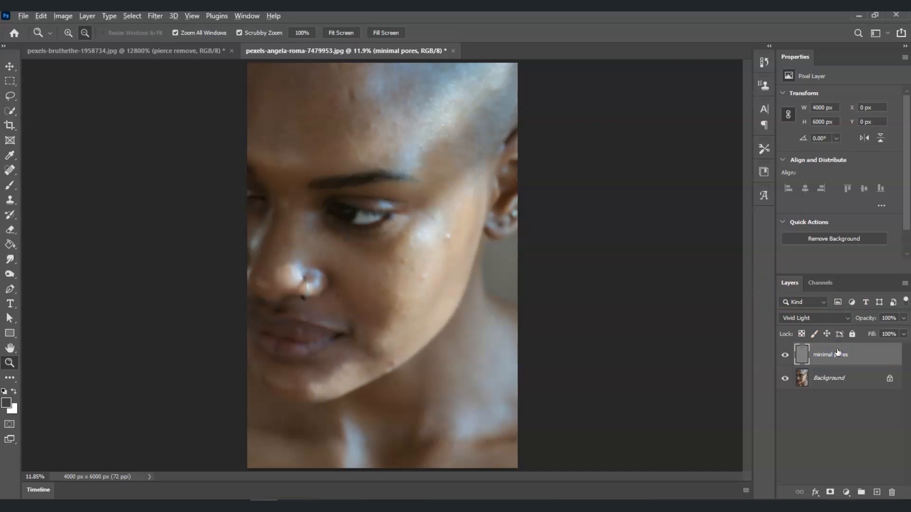
pyautogui.keyDown('alt'); pyautogui.click(830, 493); pyautogui.keyUp('alt')
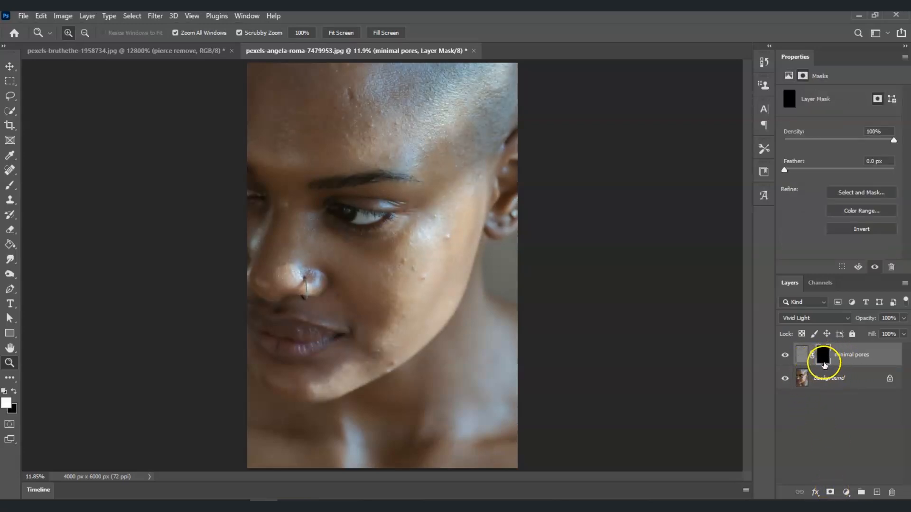
pyautogui.click(829, 360)
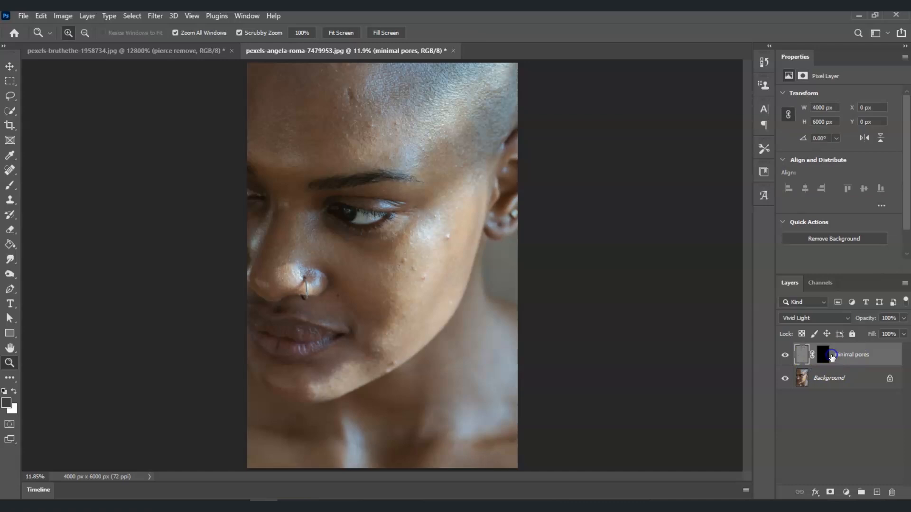
pyautogui.click(832, 357)
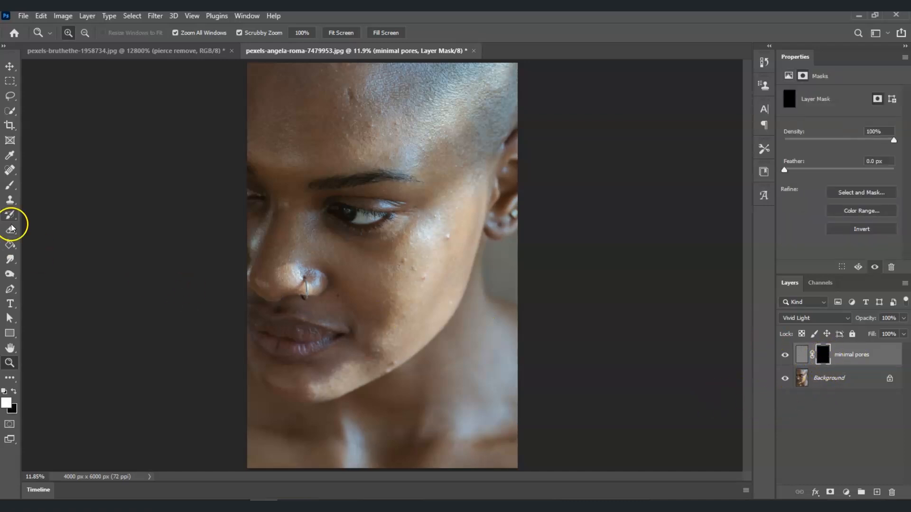
# Step: Choose the Brush tool with a Soft Round tip at 250 px, 0% hardness and 50% opacity
pyautogui.click(9, 187)
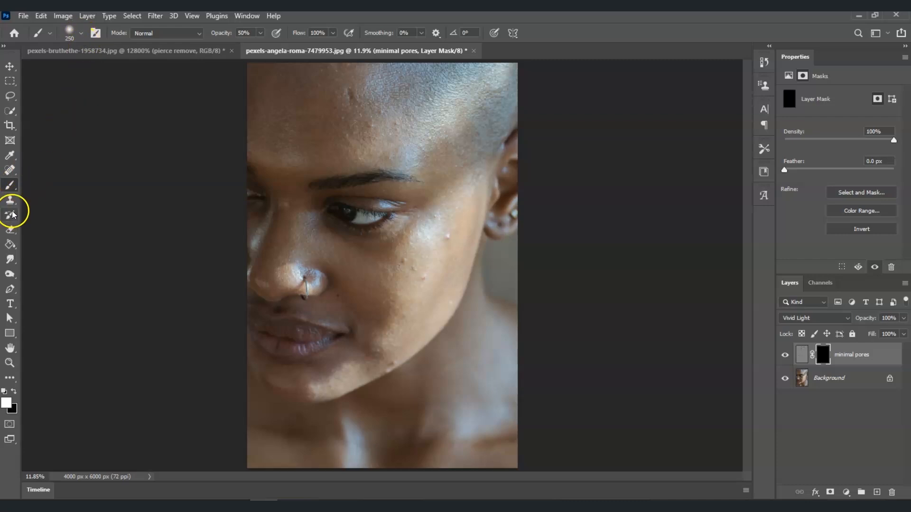
pyautogui.click(72, 37)
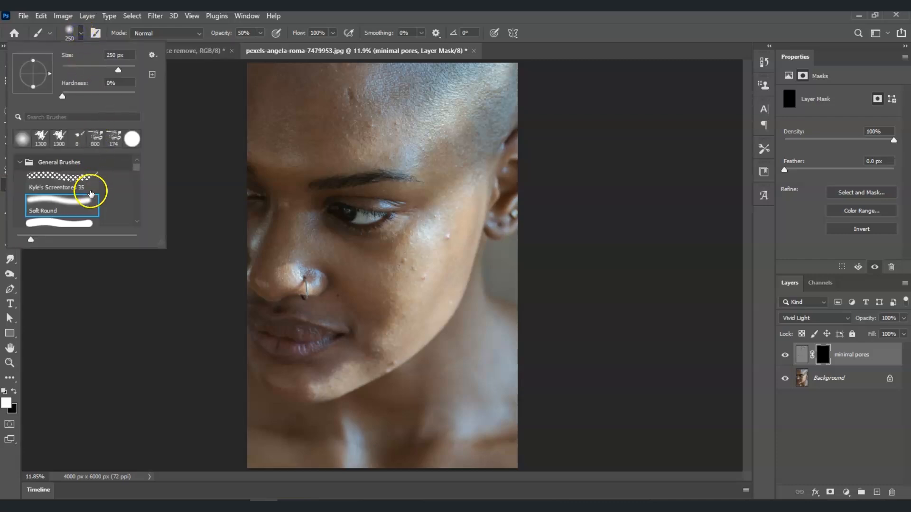
pyautogui.click(65, 213)
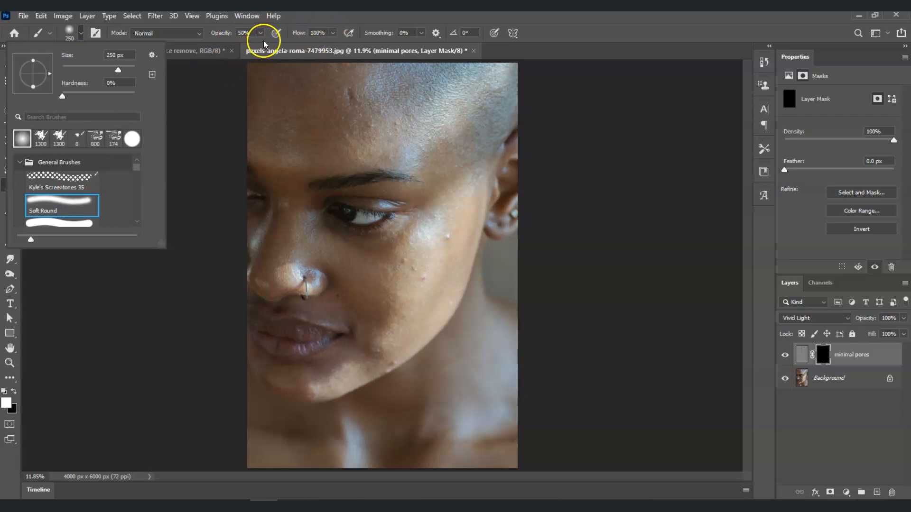
pyautogui.click(256, 60)
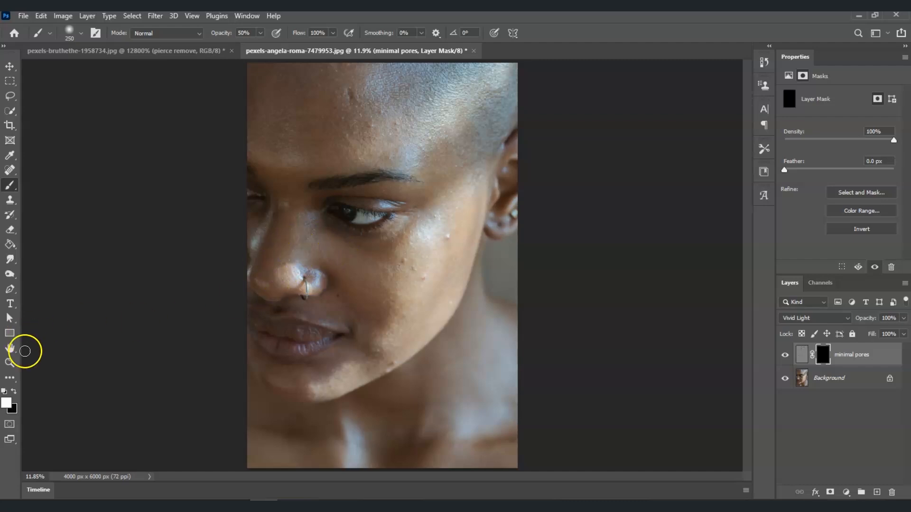
# Step: Paint white on the mask over the nose and upper cheek to reveal the pore smoothing
pyautogui.click(10, 363)
pyautogui.moveTo(300, 270); pyautogui.dragTo(392, 247)
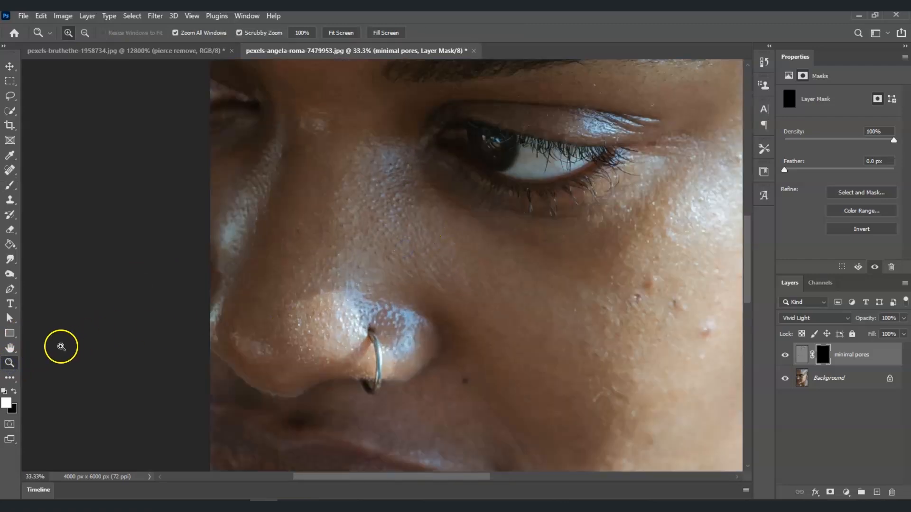
pyautogui.press('b')
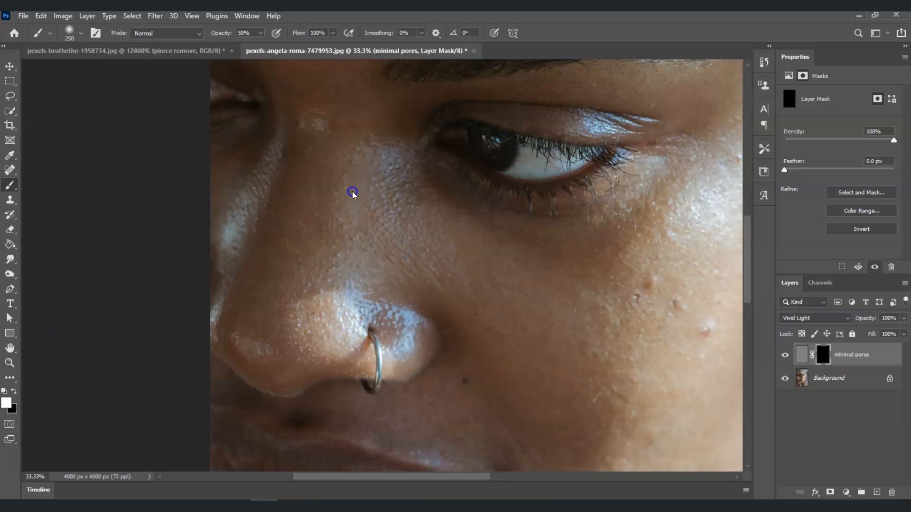
pyautogui.click(383, 210)
pyautogui.moveTo(405, 207)
pyautogui.mouseDown()
pyautogui.moveTo(414, 227)
pyautogui.moveTo(383, 151)
pyautogui.moveTo(285, 256)
pyautogui.moveTo(260, 344)
pyautogui.moveTo(248, 321)
pyautogui.moveTo(401, 319)
pyautogui.mouseUp()
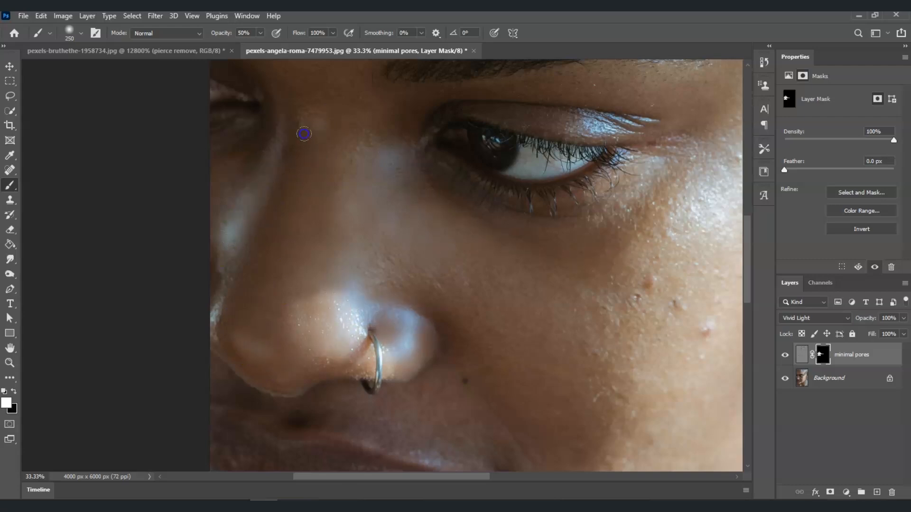
# Step: Continue painting white on the mask over the forehead and cheek skin areas
pyautogui.scroll(6, 305, 133)
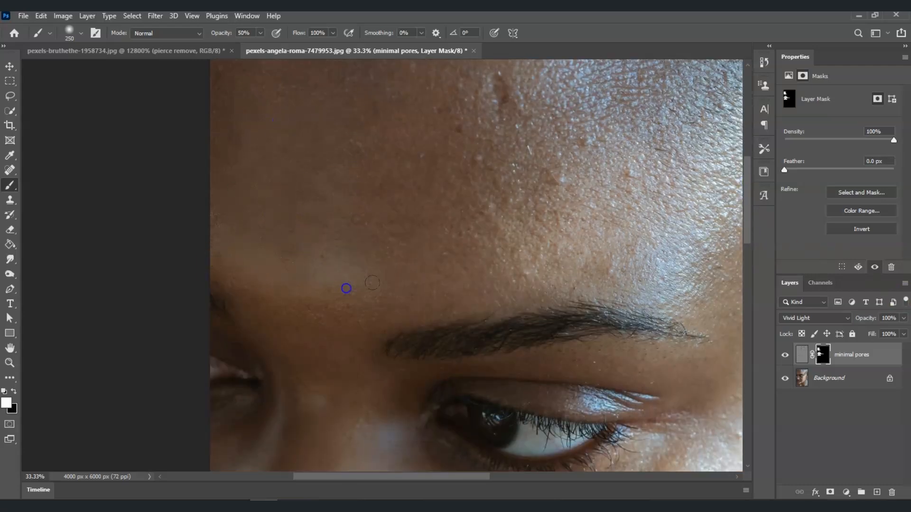
pyautogui.hscroll(5, 513, 289)
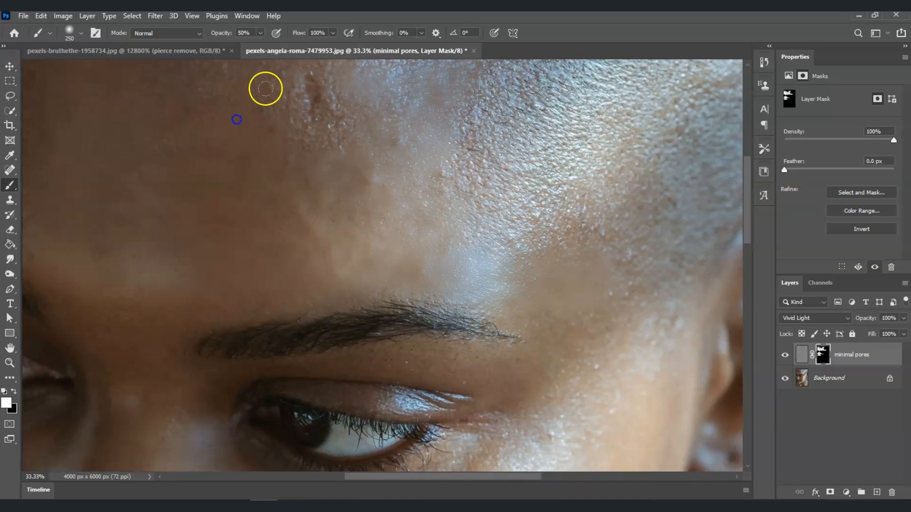
pyautogui.scroll(-5, 522, 237)
pyautogui.scroll(-3, 337, 285)
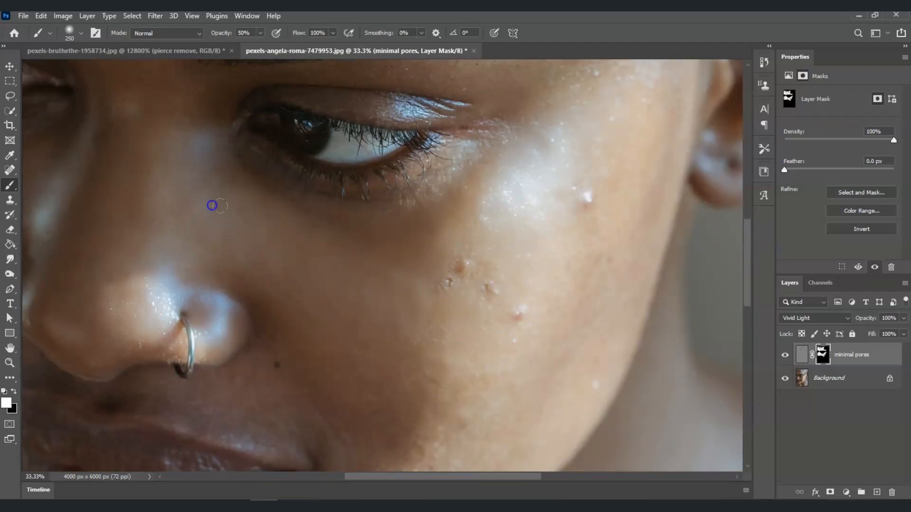
pyautogui.scroll(-4, 644, 259)
pyautogui.scroll(9, 444, 325)
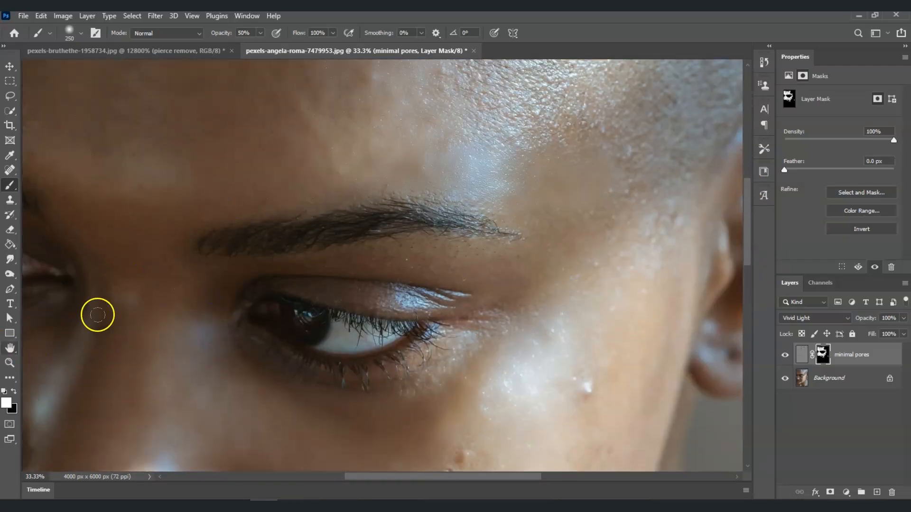
# Step: Fit the image to the screen and toggle the minimal pores layer's visibility to compare before and after
pyautogui.click(10, 363)
pyautogui.click(341, 33)
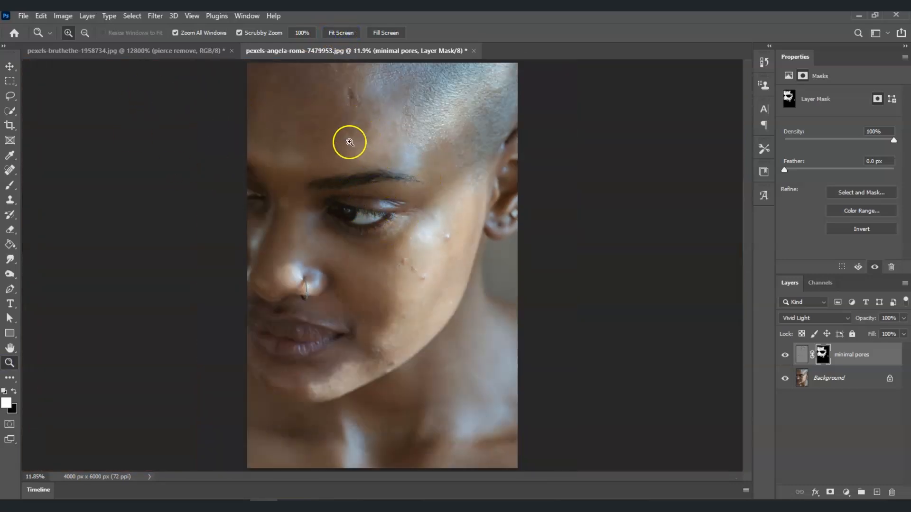
pyautogui.click(785, 356)
pyautogui.click(785, 359)
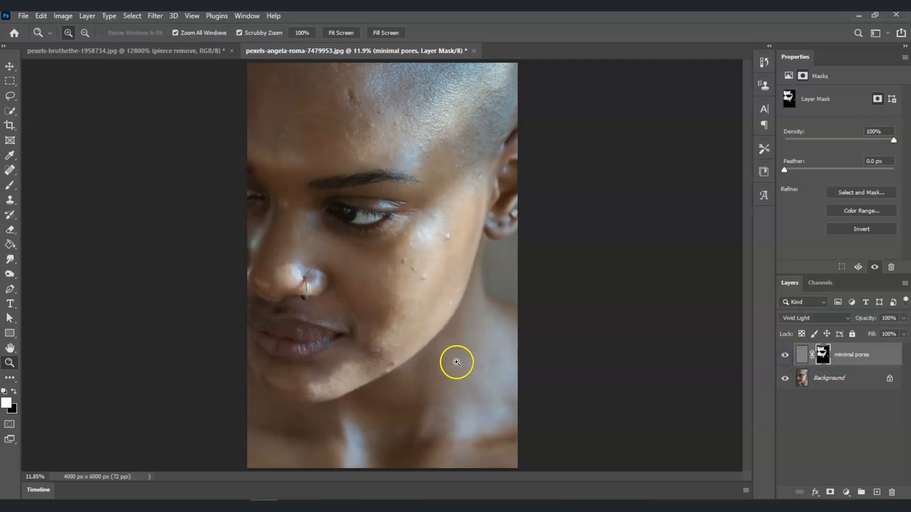